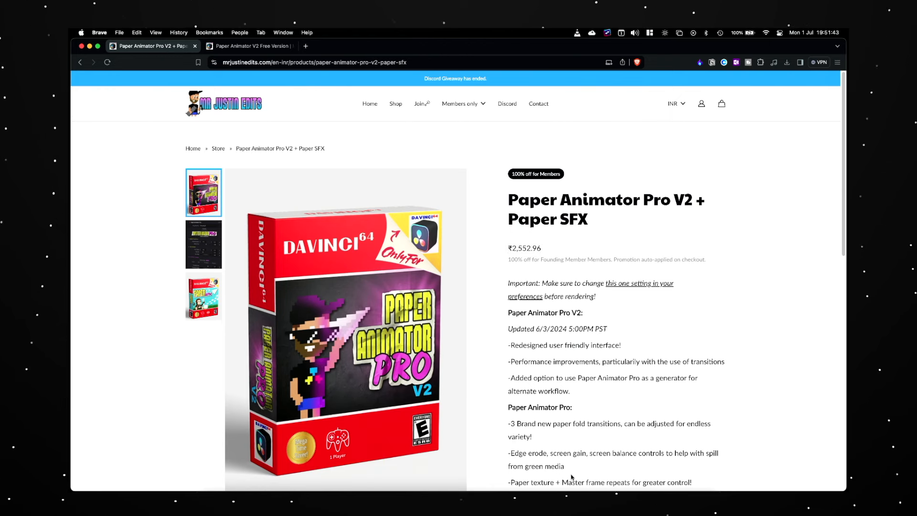
Step: Switch to DaVinci Resolve and search the effects library for "paper"
mouse_move(638, 490)
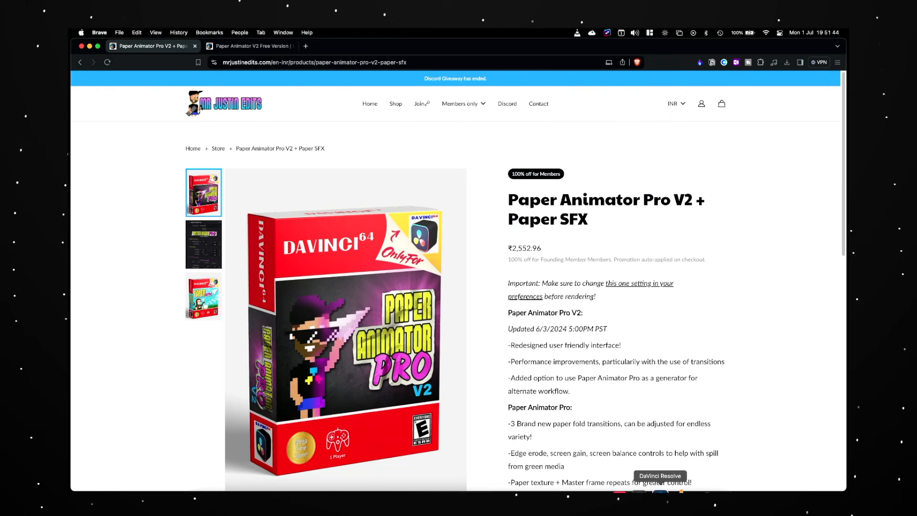
left_click(660, 484)
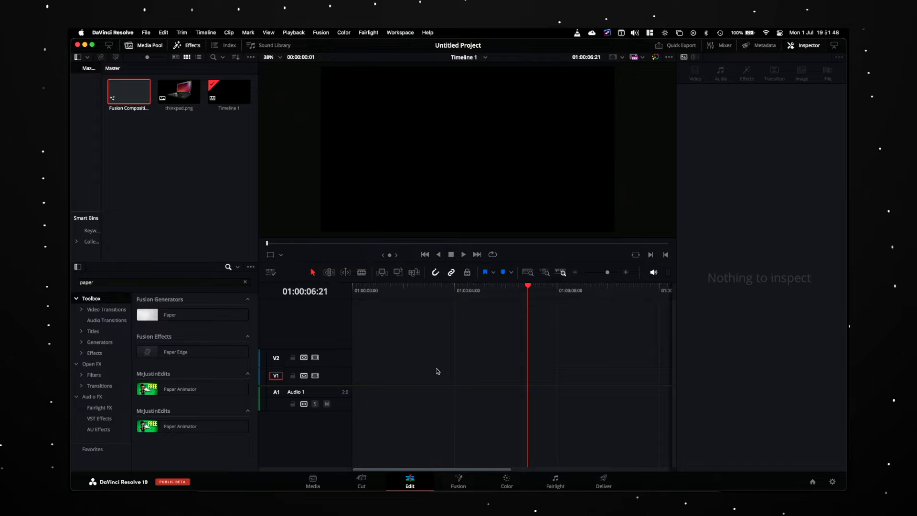
left_click(244, 282)
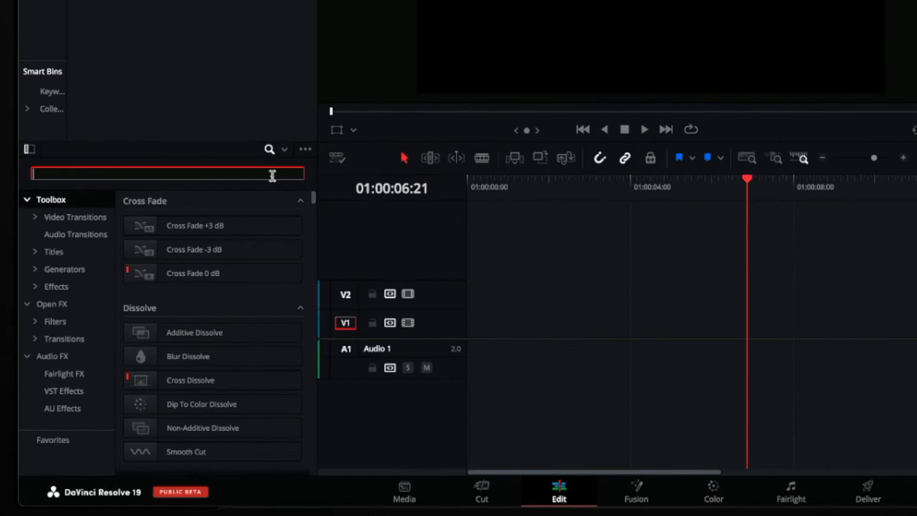
type("paper")
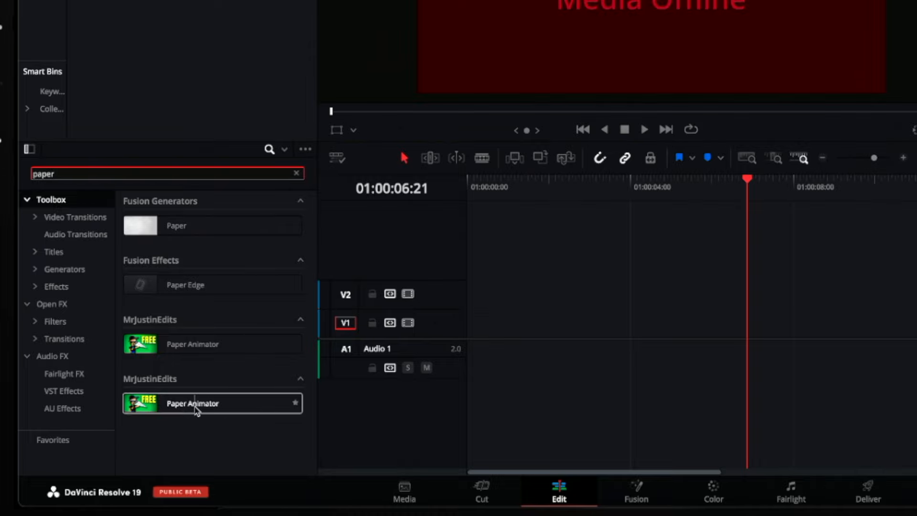
Step: Clear the effects search and place the MrJustinEdits Paper Animator generator on video track V1 near the start of the timeline
left_click(296, 173)
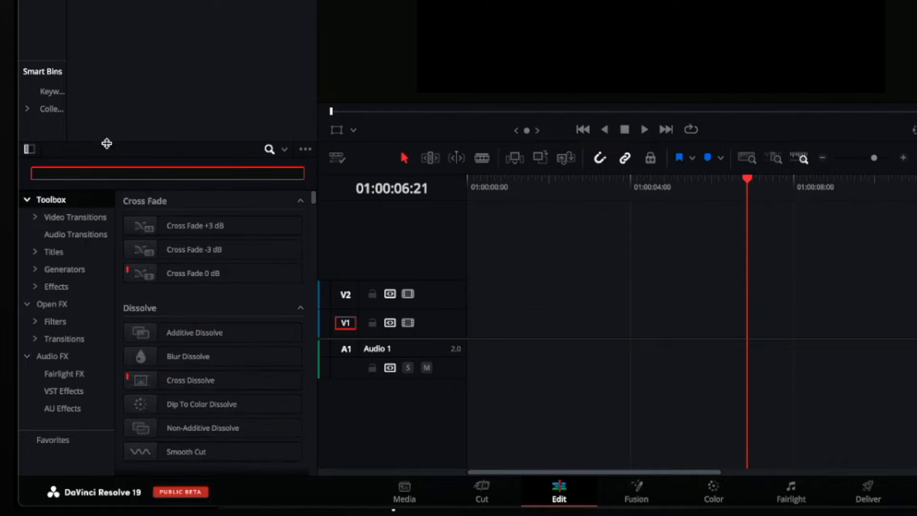
left_click(74, 270)
scroll(210, 292, "down", 5)
scroll(214, 295, "down", 1)
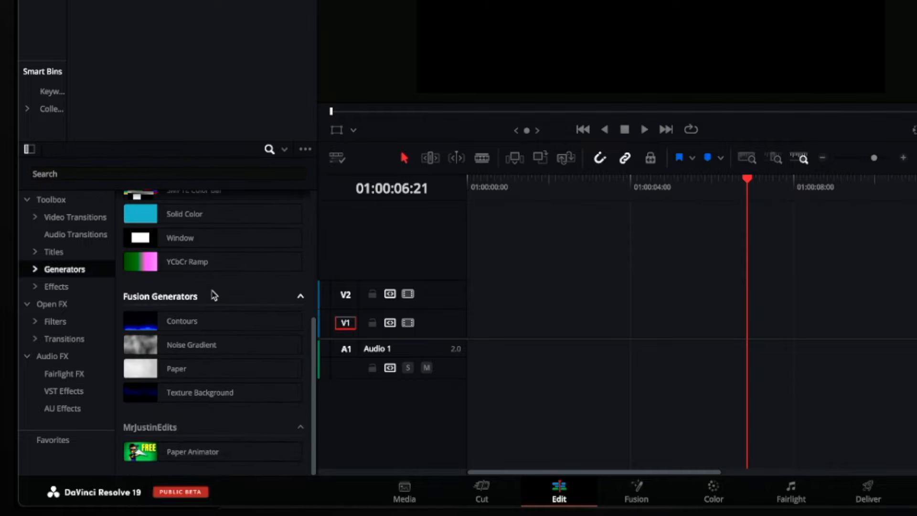
left_click(193, 453)
left_click_drag(184, 456, 513, 333)
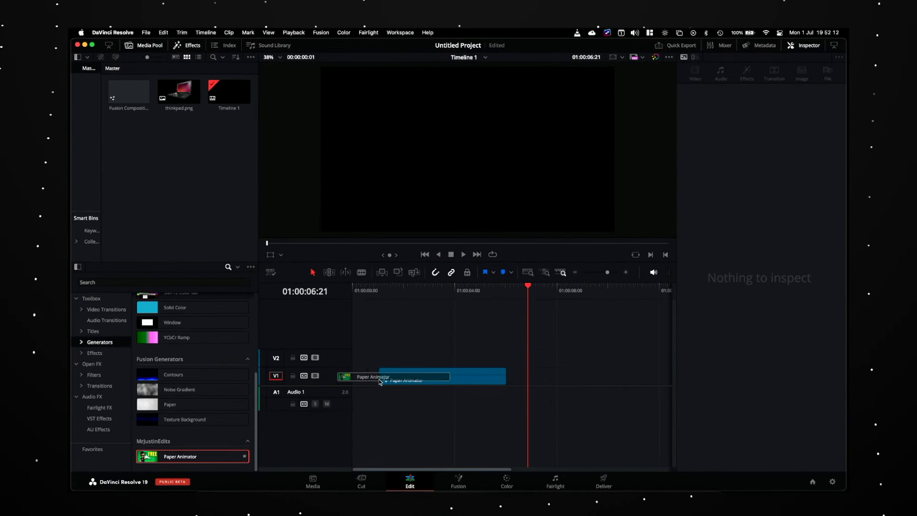
left_click_drag(380, 381, 367, 383)
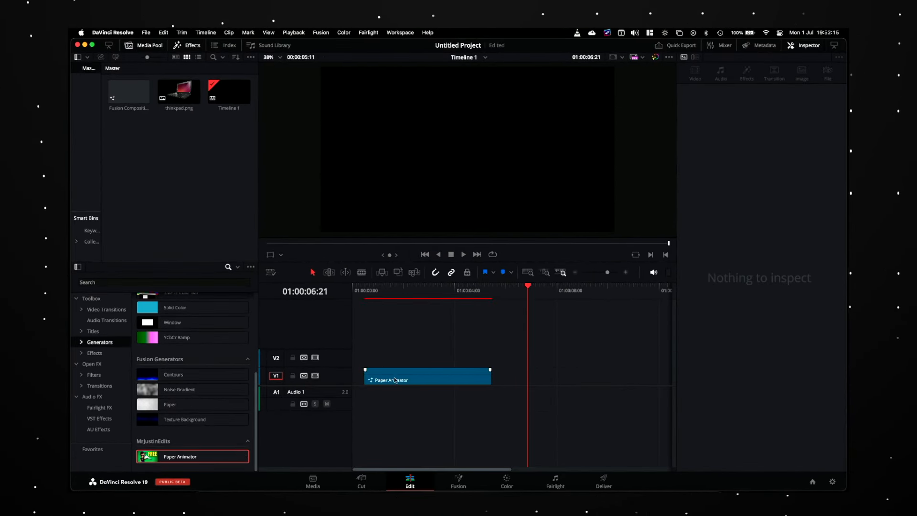
Step: Search the generators for "colo" and place a Solid Color clip on track V1 at 01:00:06:21
left_click(143, 283)
type("colo")
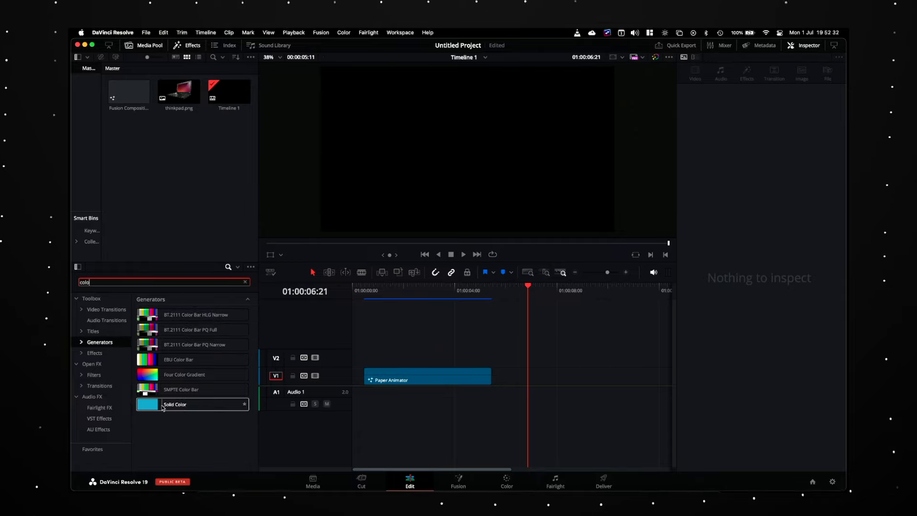
left_click_drag(162, 407, 529, 378)
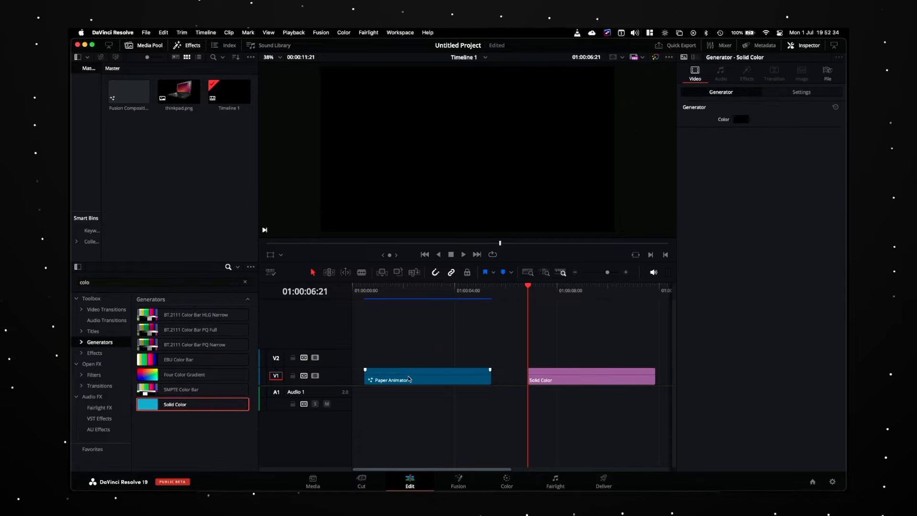
Step: Stack Paper Animator on V2 above Solid Color at the start of V1, with Solid Color extended past the Paper Animator's end
left_click_drag(409, 379, 411, 362)
left_click_drag(552, 379, 375, 378)
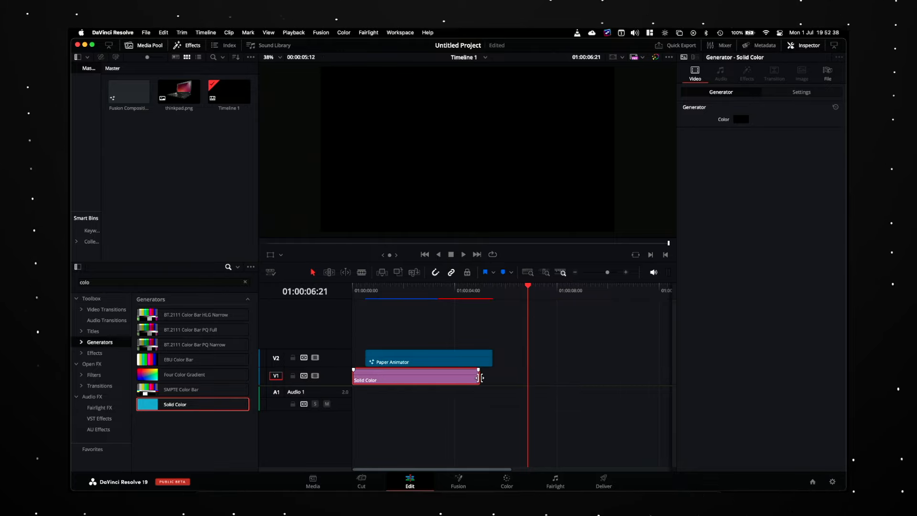
left_click_drag(482, 378, 541, 377)
left_click(443, 358)
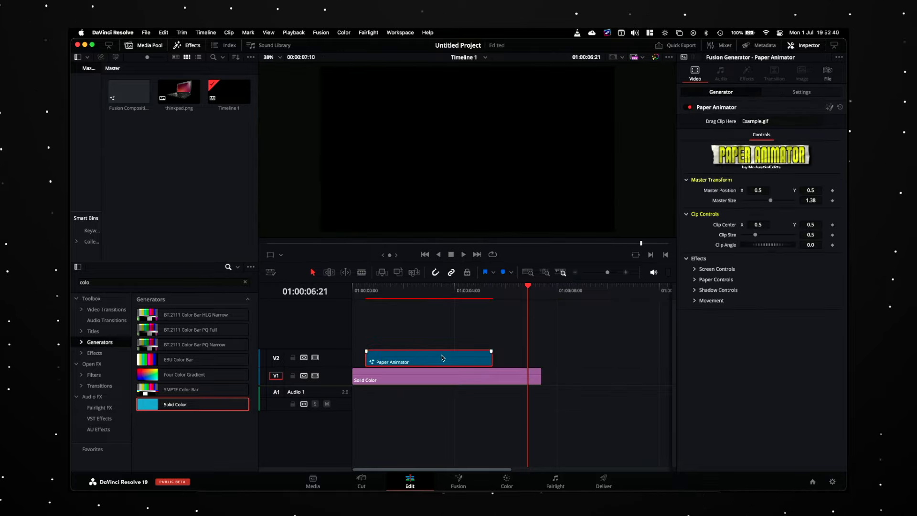
left_click(441, 374)
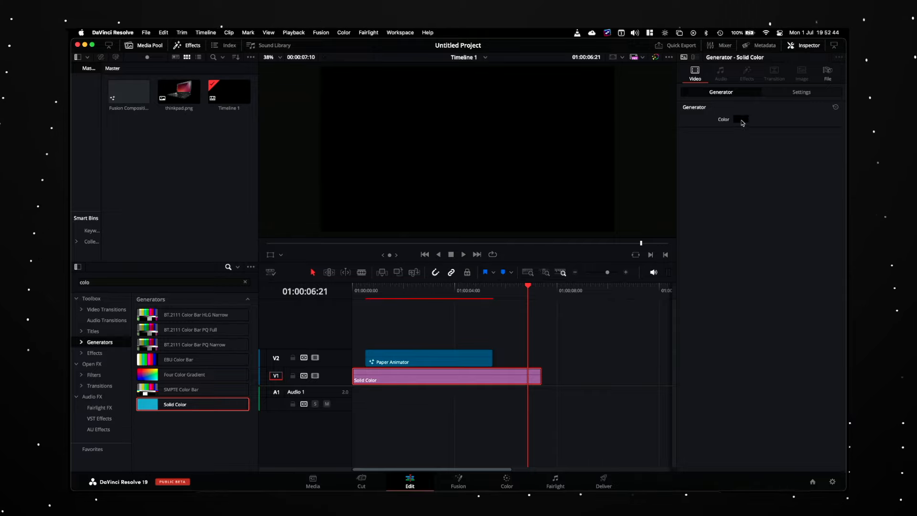
left_click(741, 119)
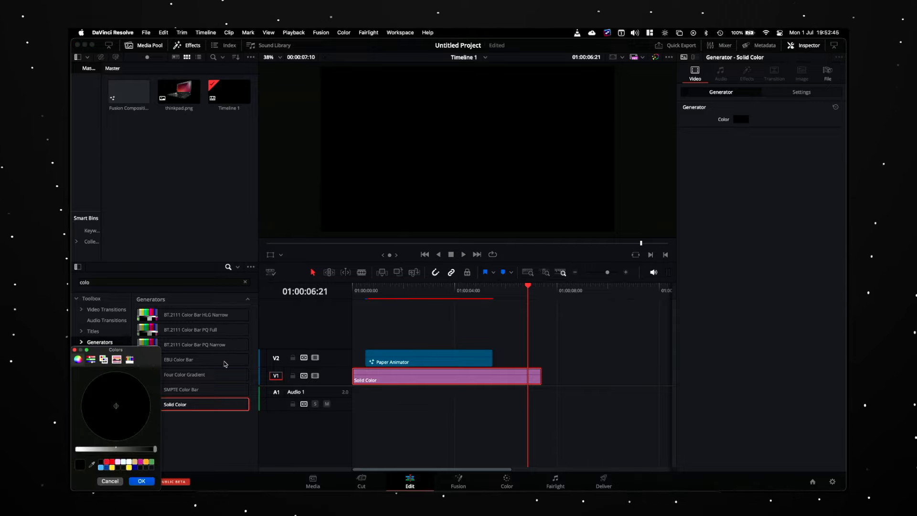
left_click_drag(145, 351, 468, 177)
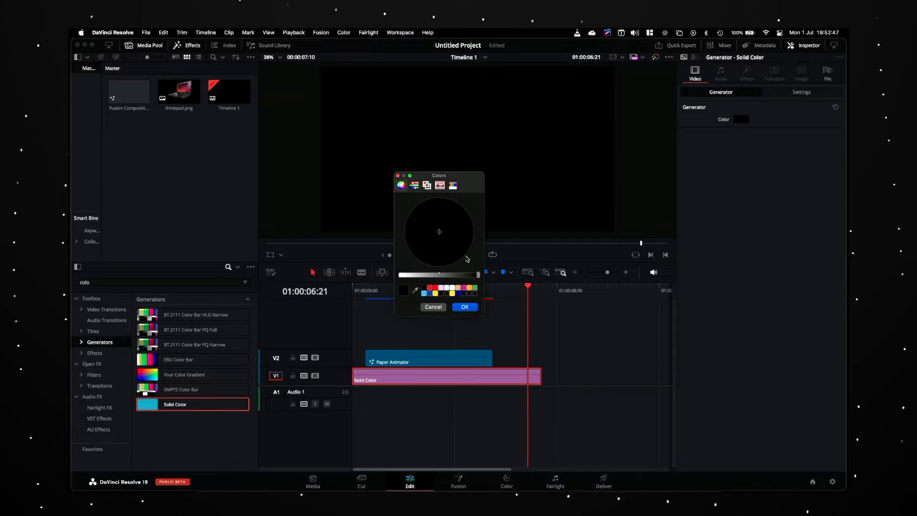
left_click(475, 288)
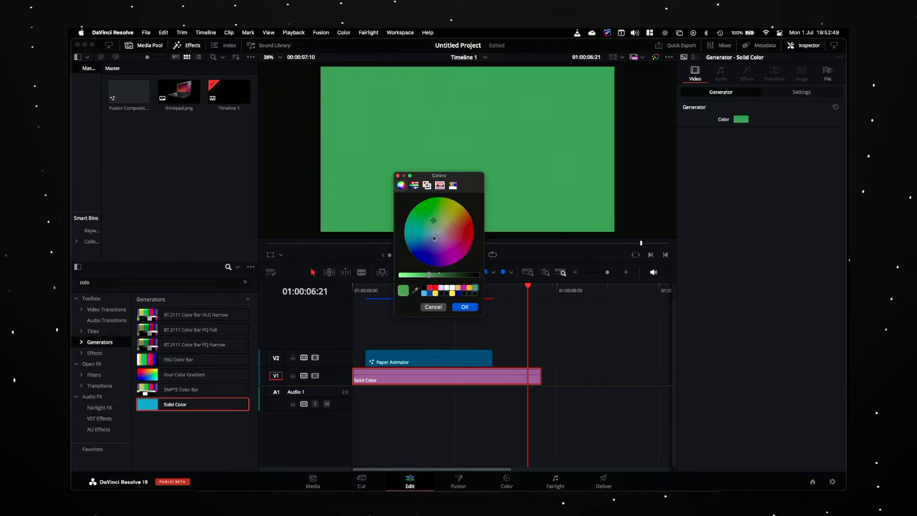
left_click(398, 176)
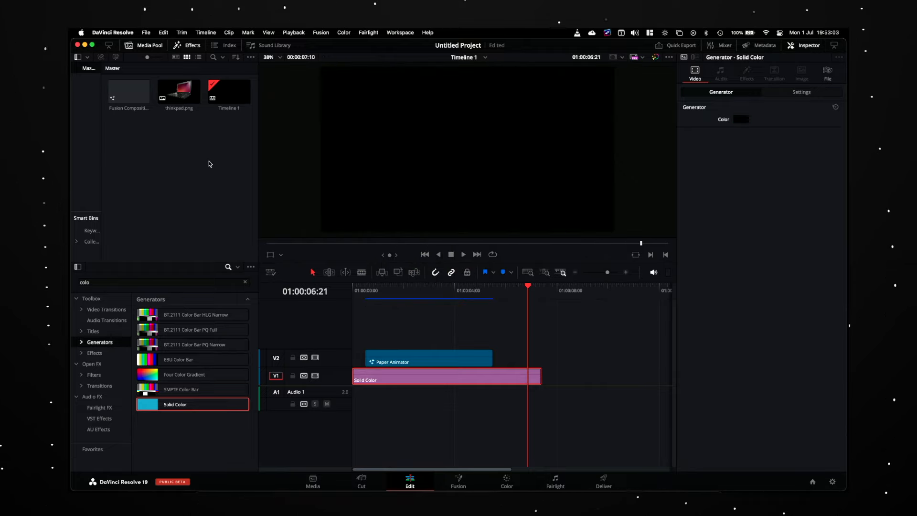
Step: Assign thinkpad.png from the media pool as the source clip of the Paper Animator generator on V2
left_click(379, 355)
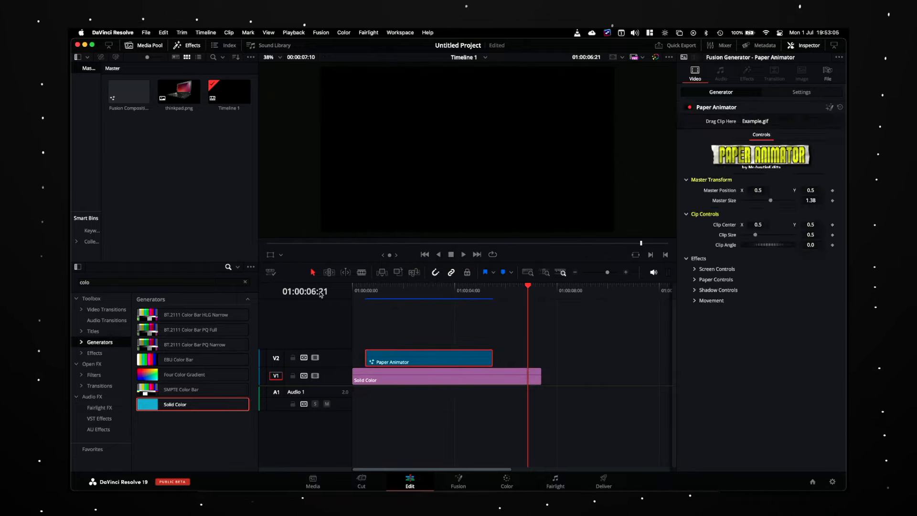
left_click(191, 100)
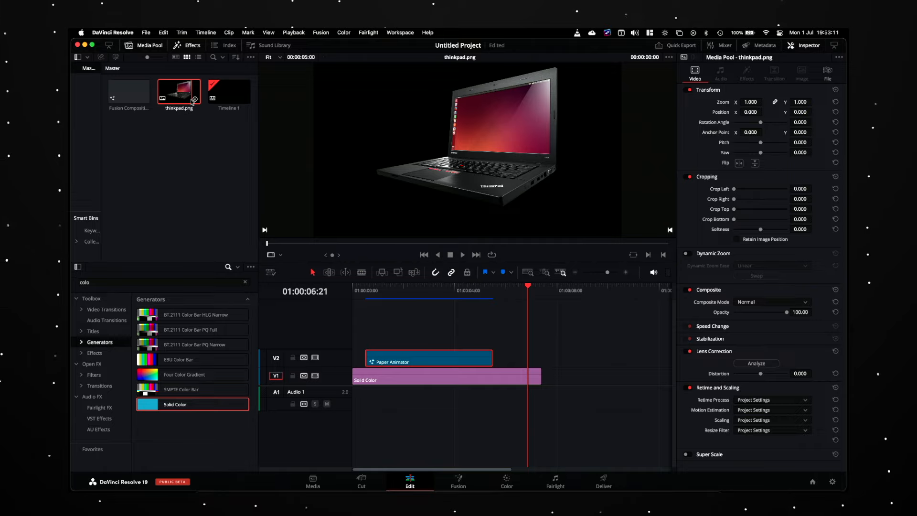
left_click(391, 360)
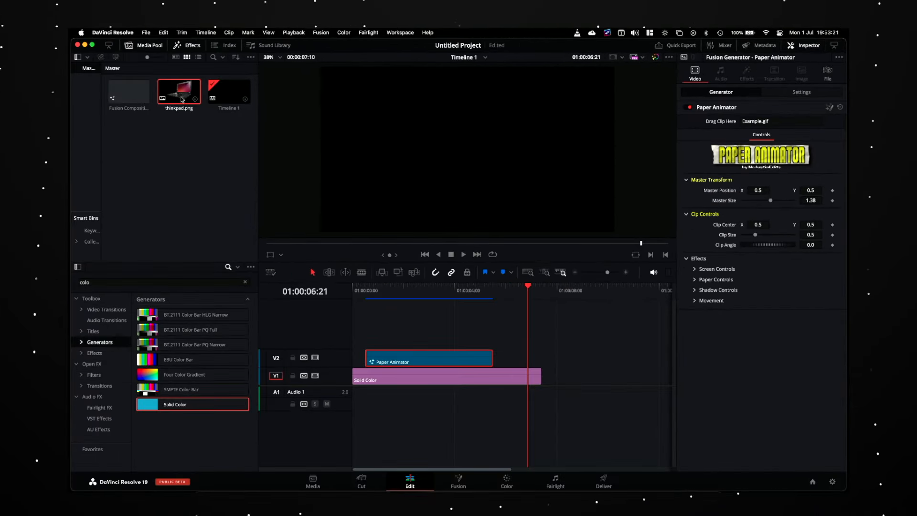
left_click_drag(182, 100, 770, 122)
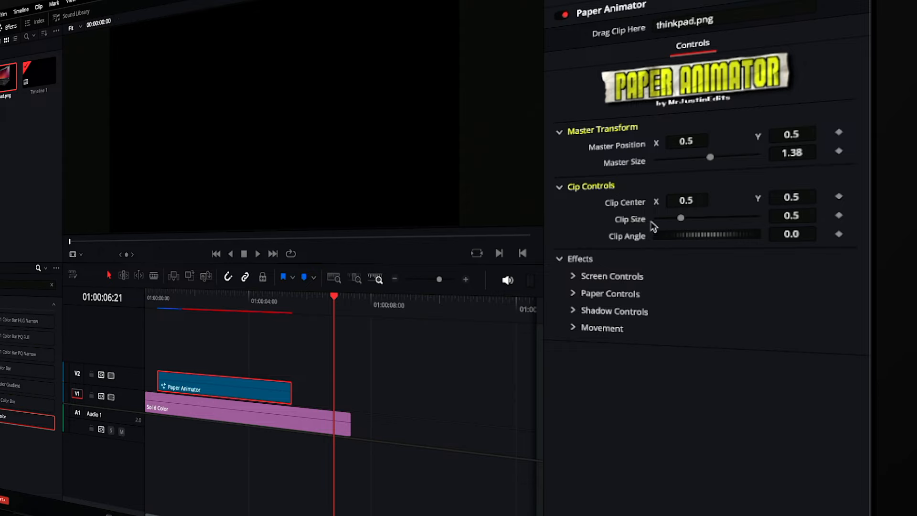
Step: Examine the Paper Animator's Screen, Paper, Shadow and Movement settings, collapsing each group after viewing it
left_click(573, 276)
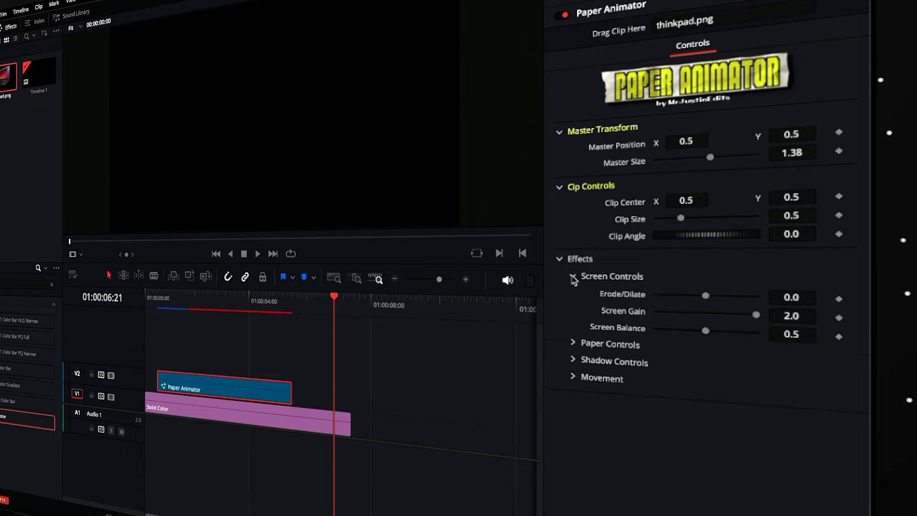
left_click(572, 345)
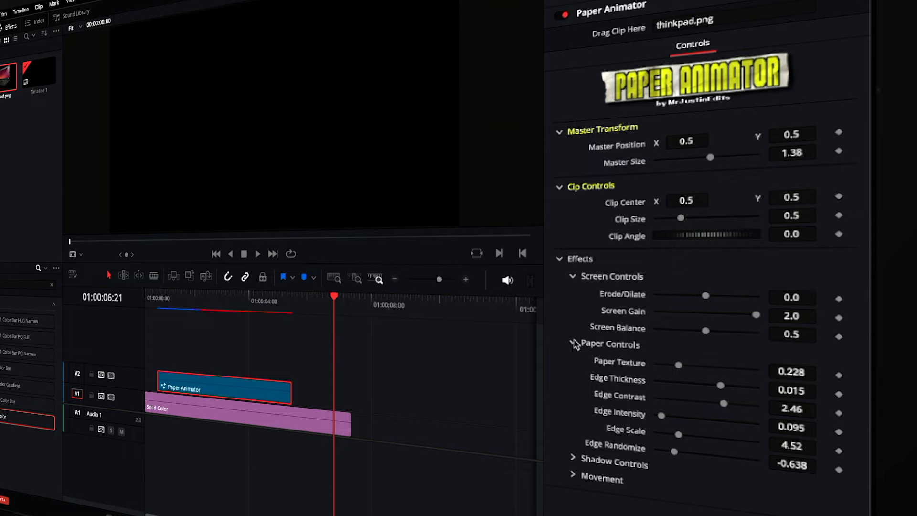
left_click(572, 276)
left_click(572, 293)
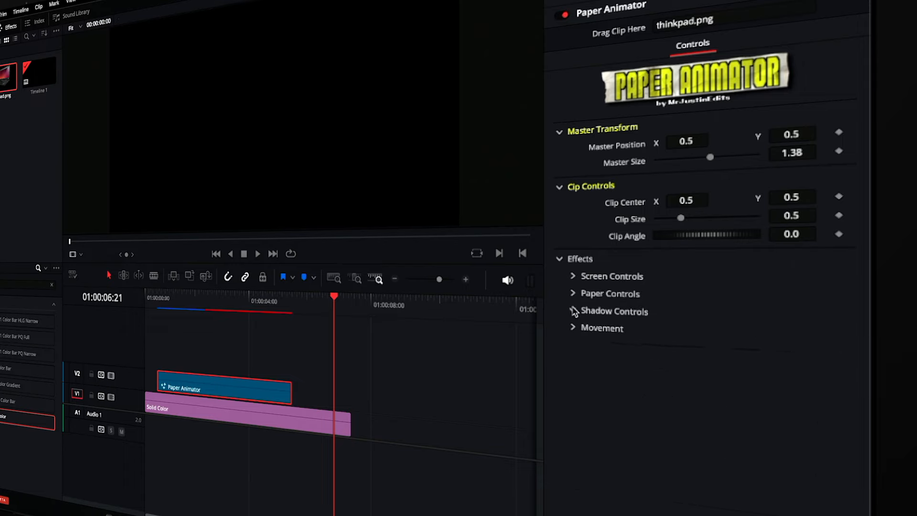
left_click(573, 311)
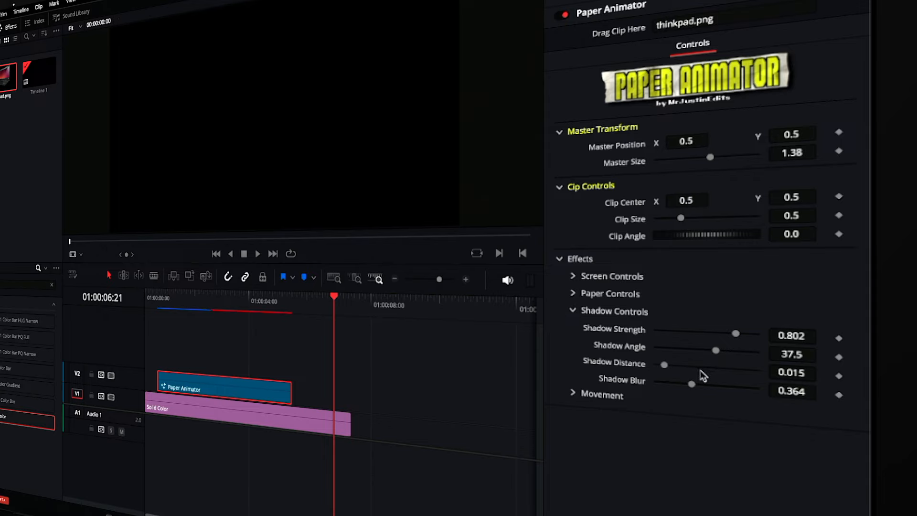
left_click(575, 395)
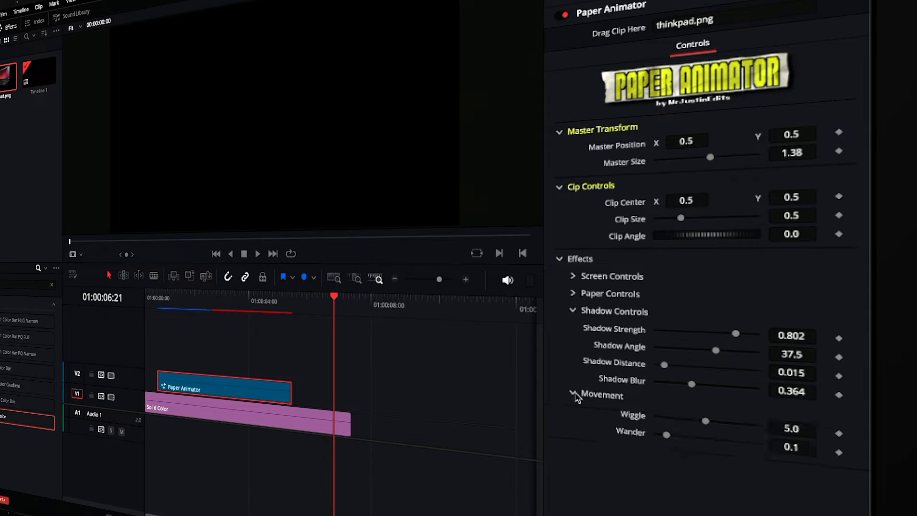
left_click(573, 311)
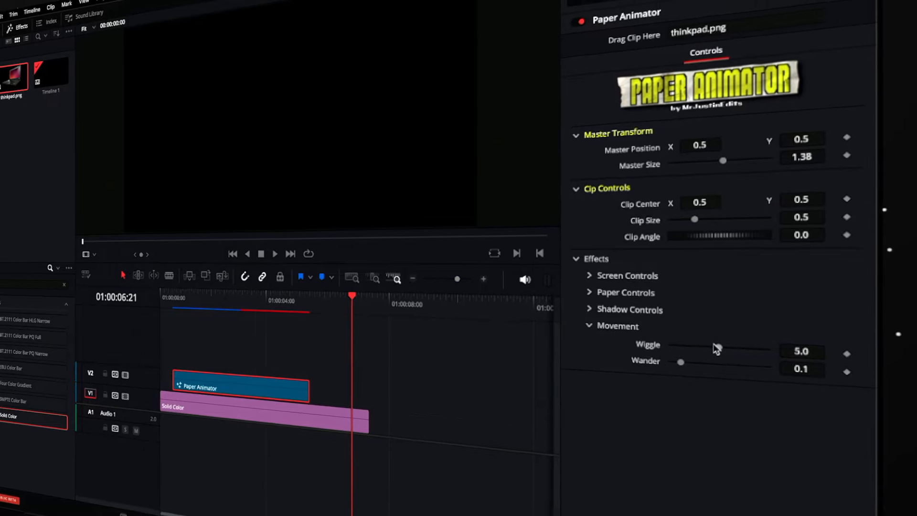
left_click(617, 327)
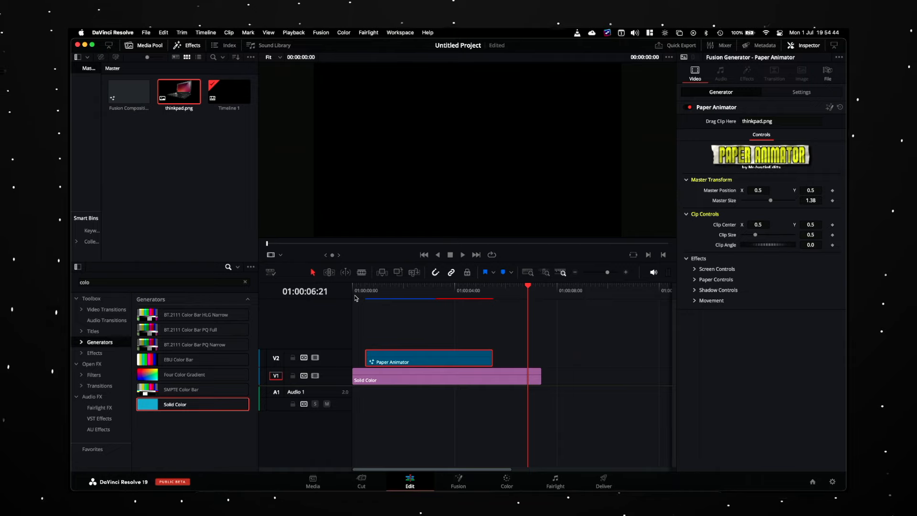
Step: Play the timeline from the start to preview the animated paper cutout of the laptop
key("Home")
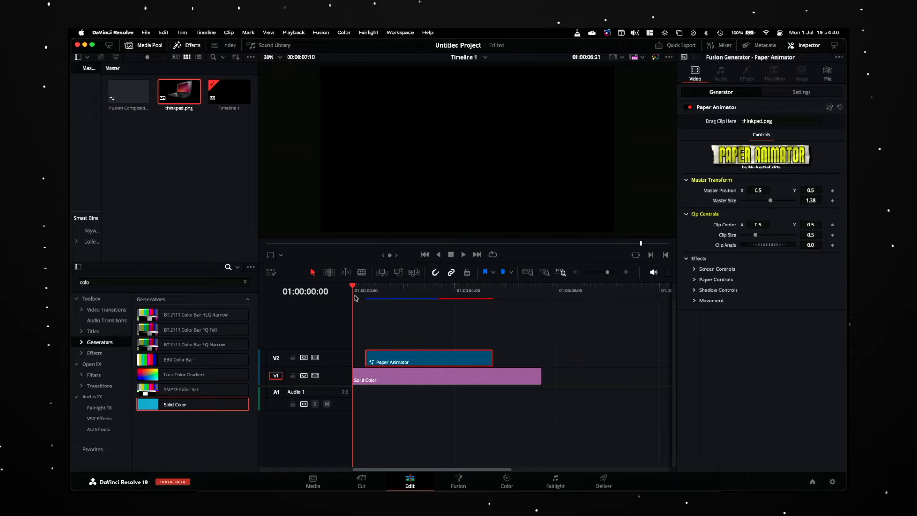
key("space")
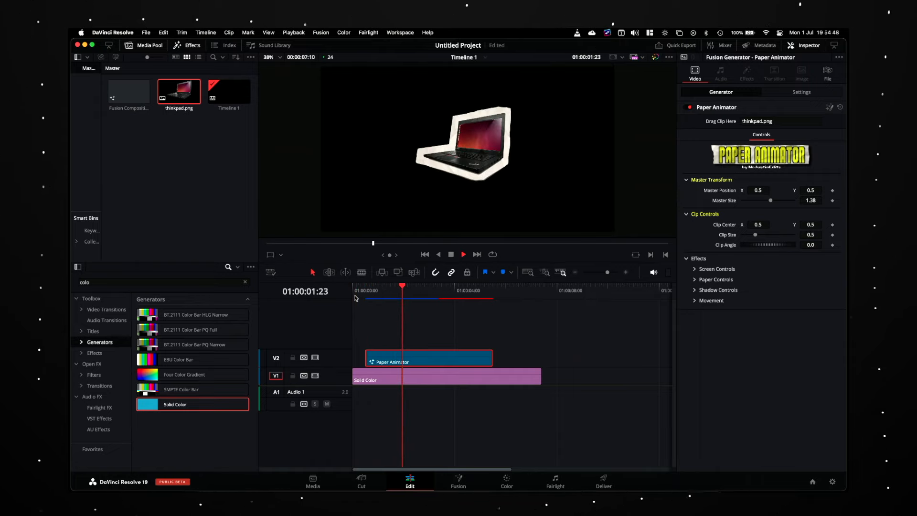
Step: Set the Solid Color background clip to the green swatch and return the playhead to the timeline start
left_click(382, 376)
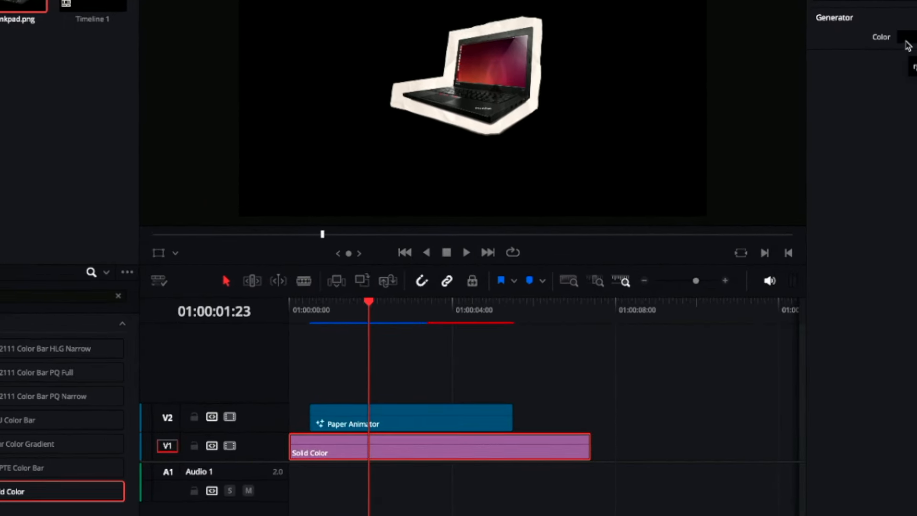
left_click(740, 121)
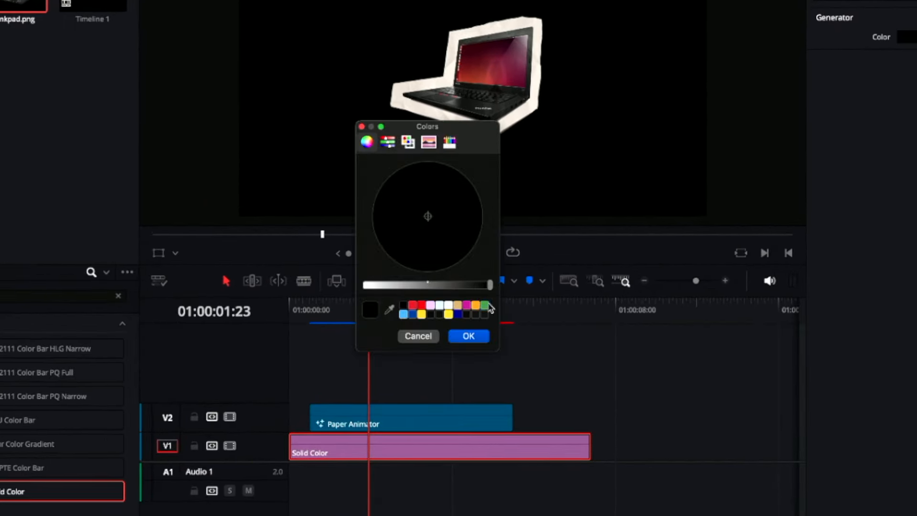
left_click(484, 305)
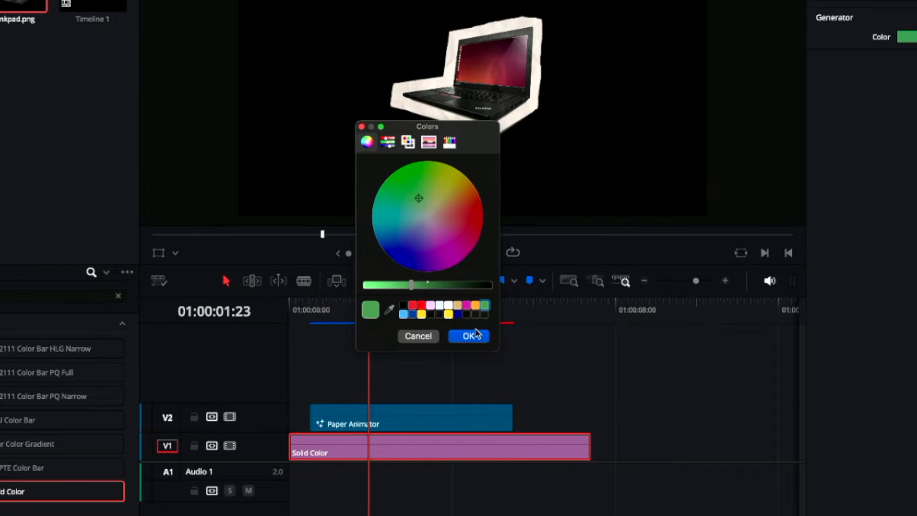
left_click(468, 336)
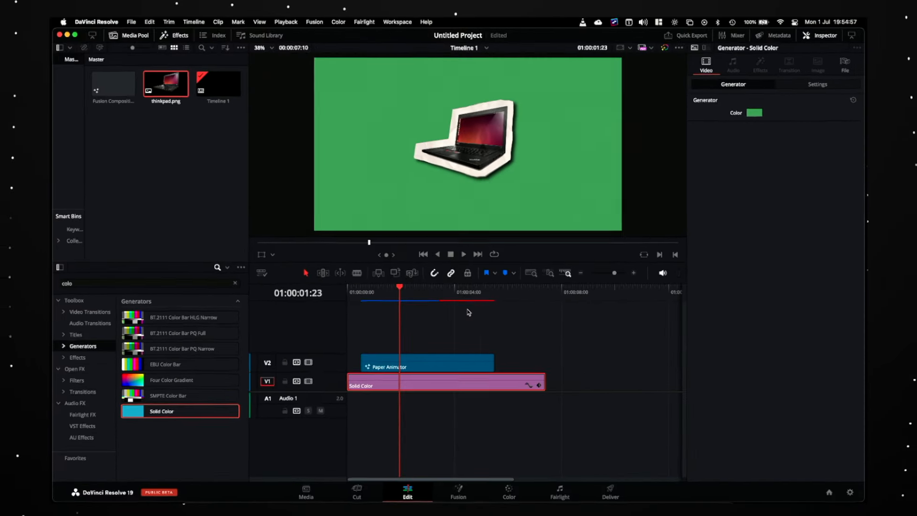
left_click(352, 293)
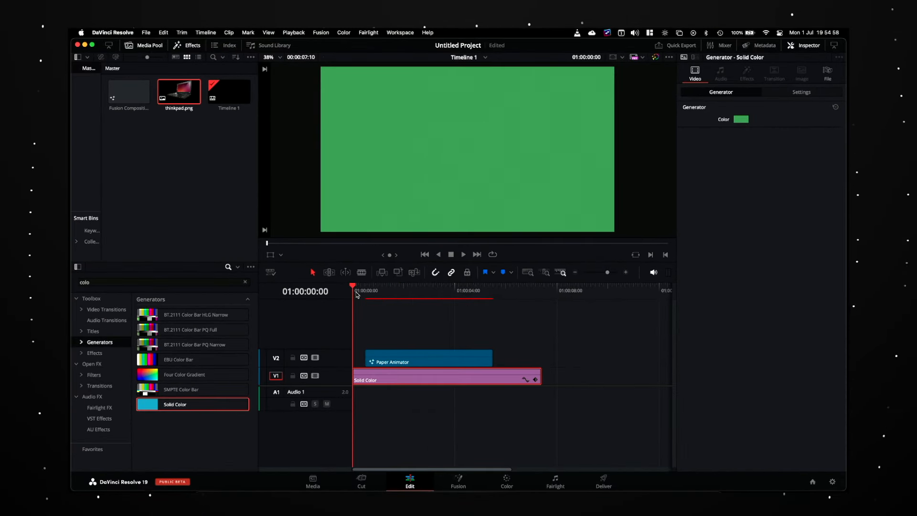
Step: Preview the timeline, and enlarge the laptop cutout by setting the Paper Animator's Clip Size to 0.86
key("space")
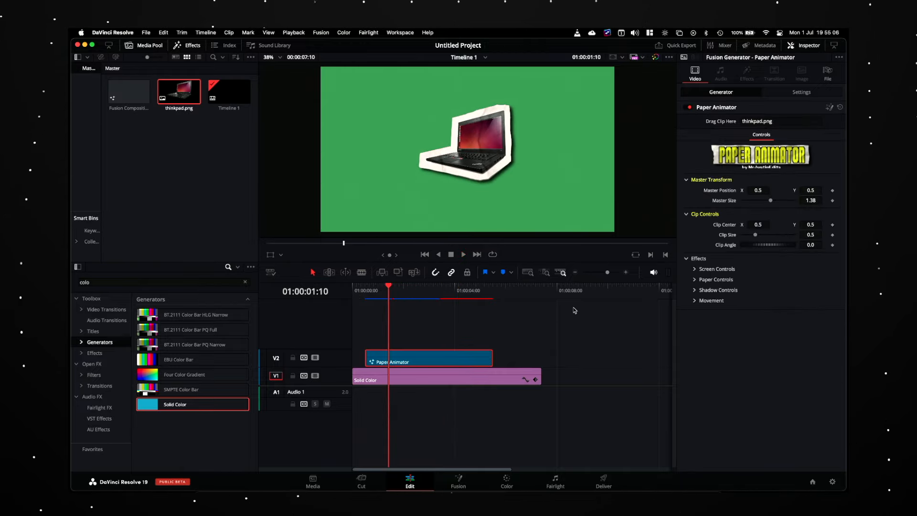
left_click(695, 280)
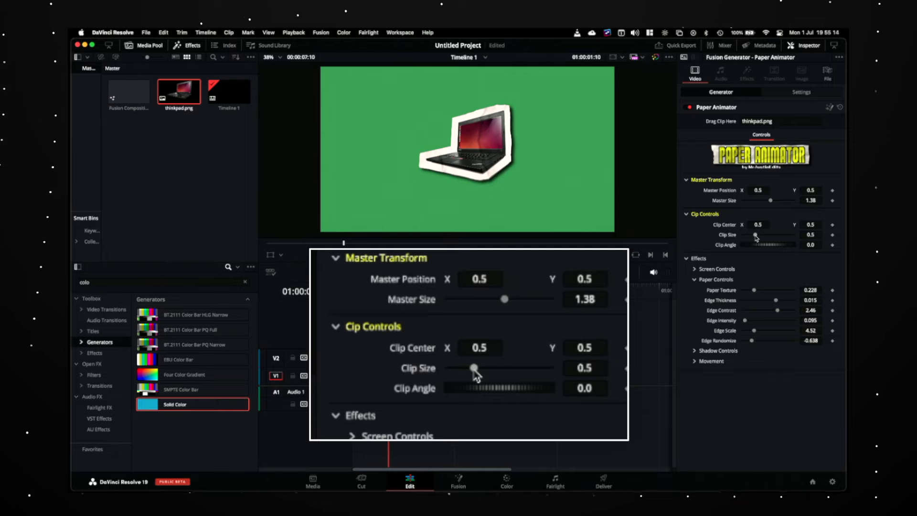
left_click_drag(756, 235, 765, 236)
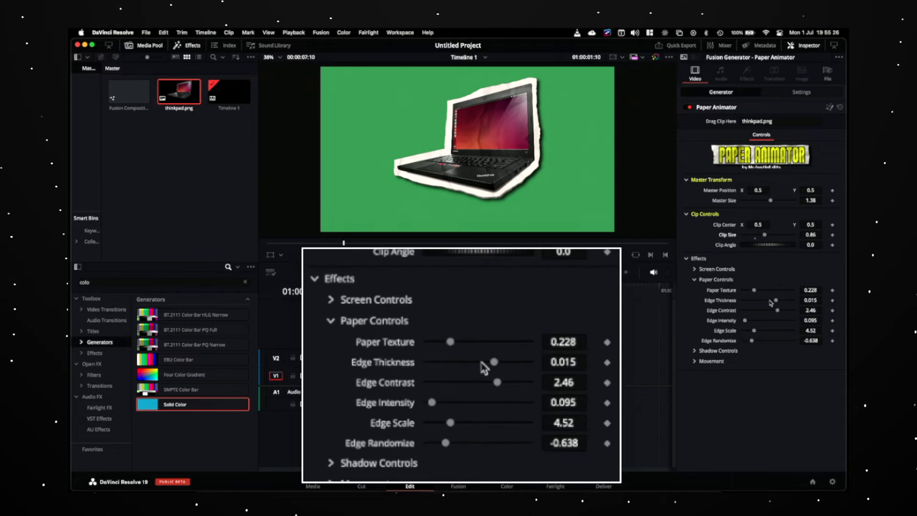
Step: Adjust the Paper Controls of the cutout: Edge Thickness 0.0087, Edge Intensity 0.079 and Edge Scale 5.98
left_click_drag(774, 300, 766, 300)
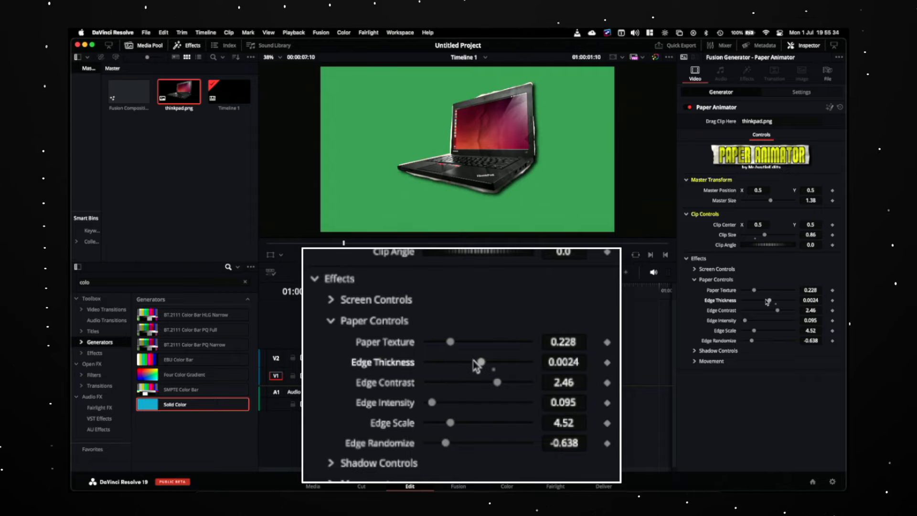
left_click_drag(767, 300, 773, 302)
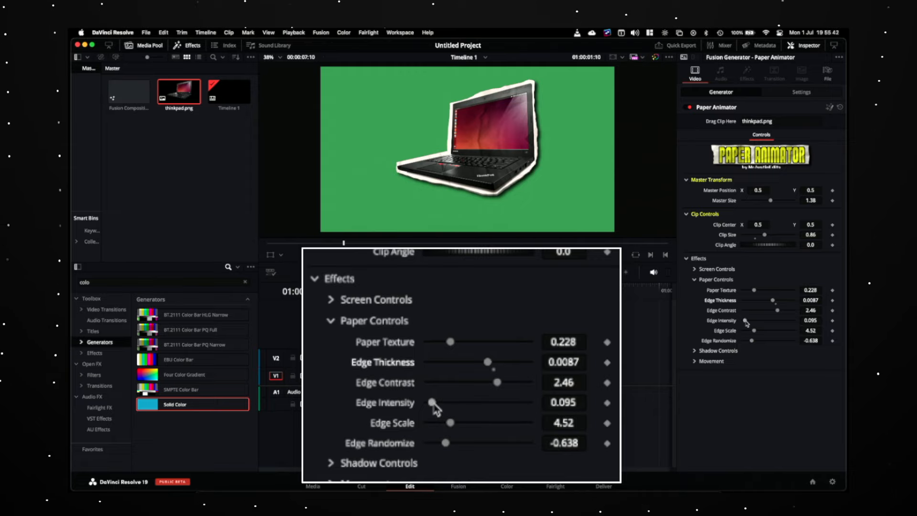
left_click_drag(745, 320, 758, 323)
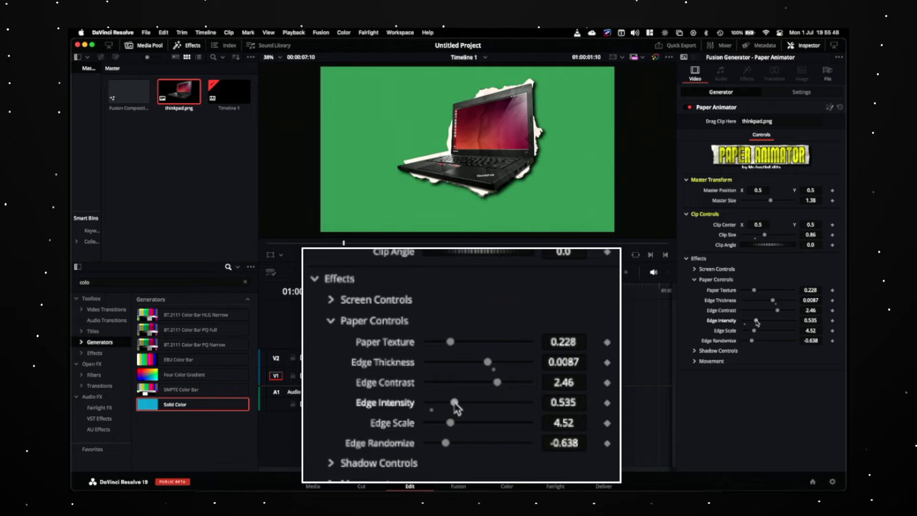
left_click_drag(757, 323, 744, 324)
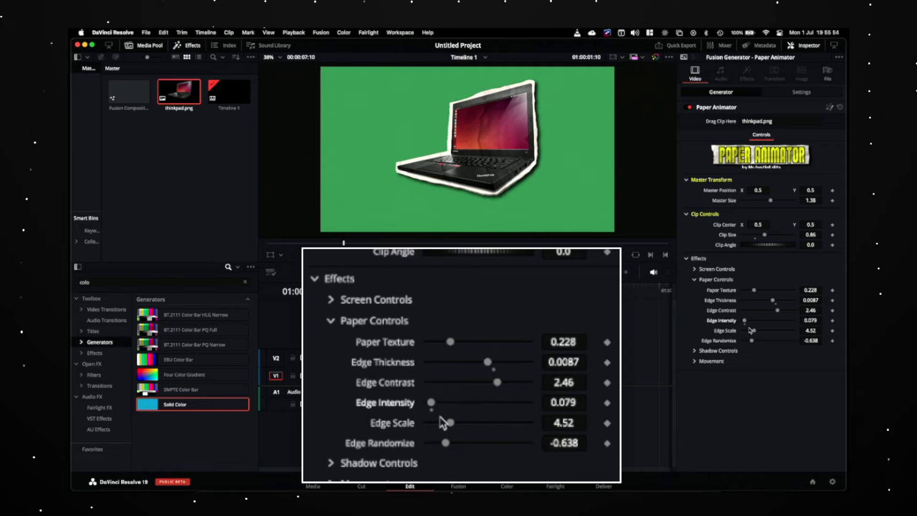
left_click_drag(753, 330, 758, 334)
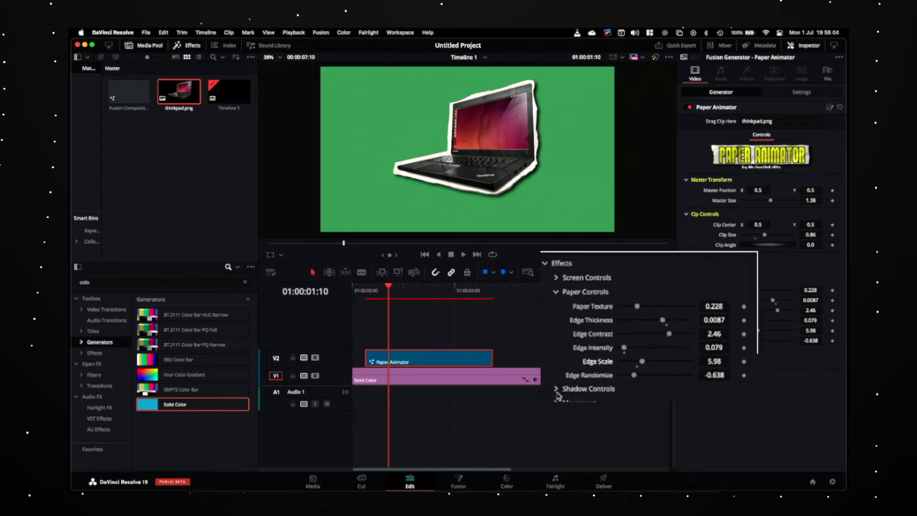
left_click(695, 280)
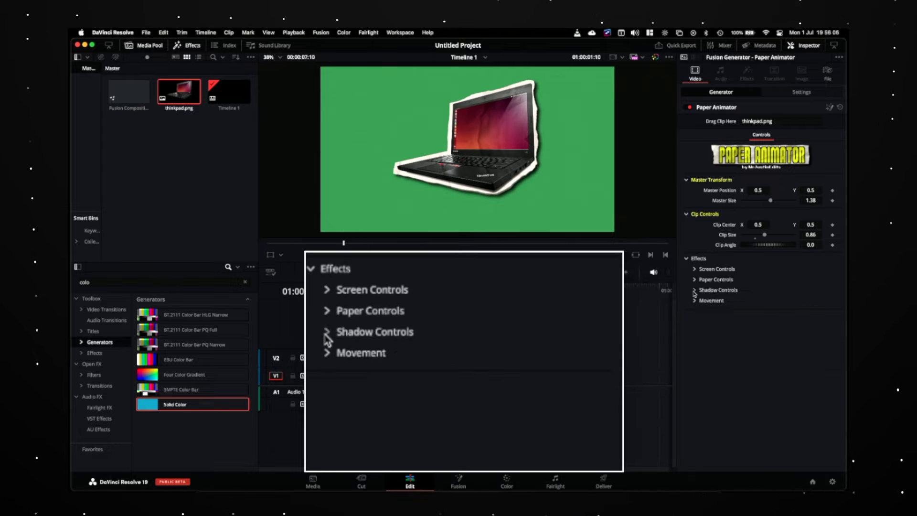
Step: Adjust the cutout's Shadow Controls: Shadow Strength 0.512, Shadow Distance 0.015 and Shadow Blur 0.591
left_click(695, 290)
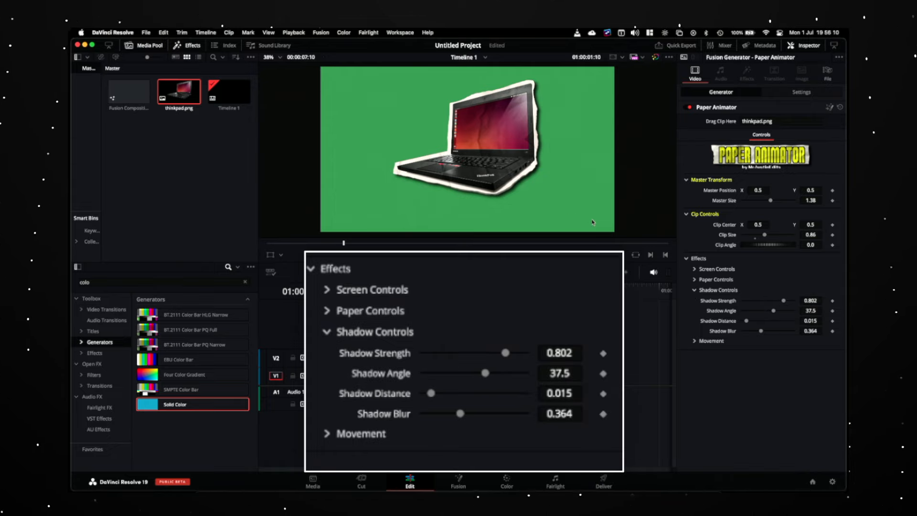
left_click_drag(784, 301, 769, 300)
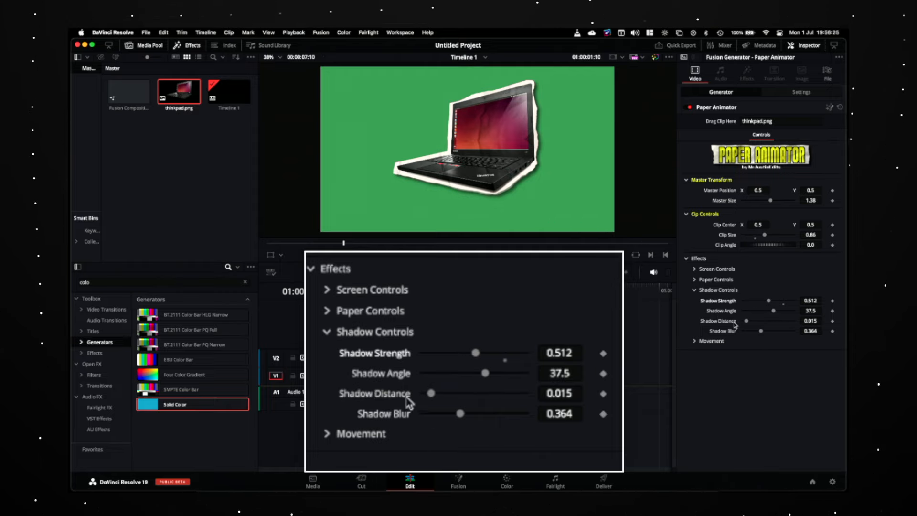
mouse_move(748, 323)
left_mouse_down()
mouse_move(782, 323)
mouse_move(742, 325)
mouse_move(759, 323)
left_mouse_up()
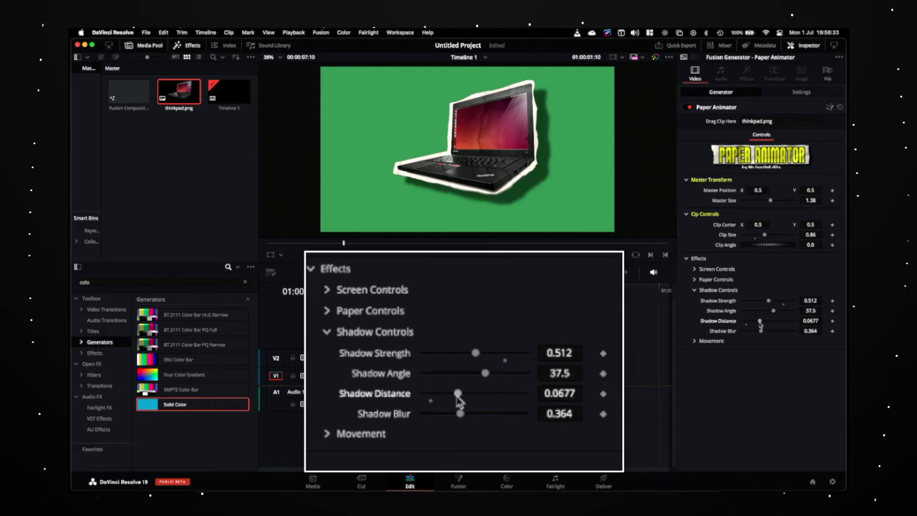
left_click_drag(760, 323, 746, 323)
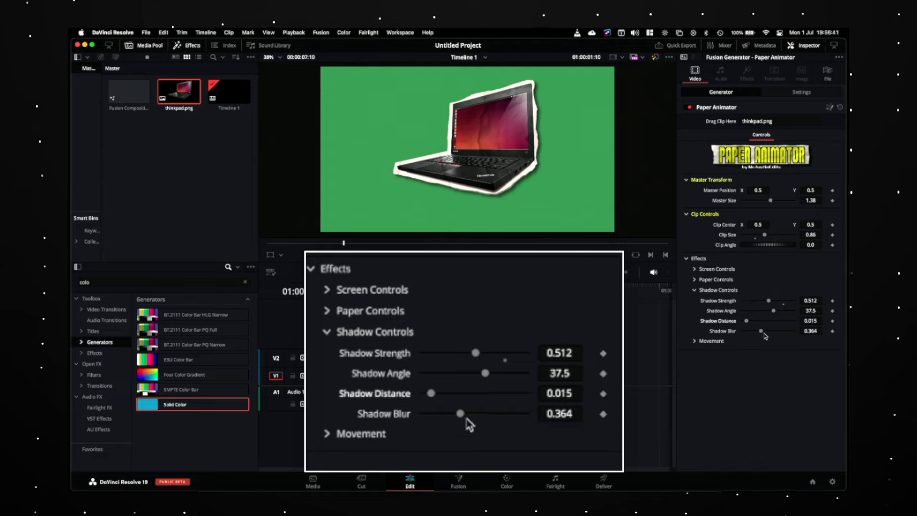
left_click_drag(762, 333, 773, 335)
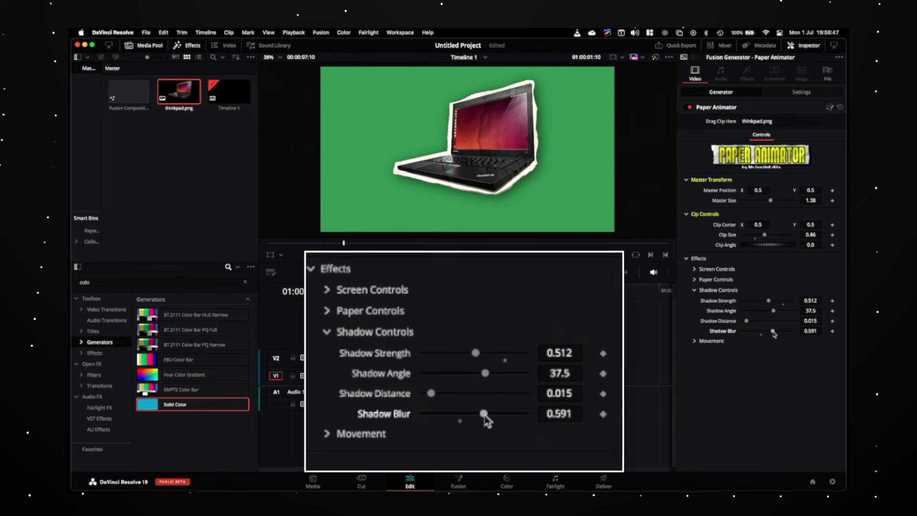
Step: Set the Paper Animator's Movement Wiggle to 5.83 and play the timeline from the clip's start to preview it
left_click(695, 341)
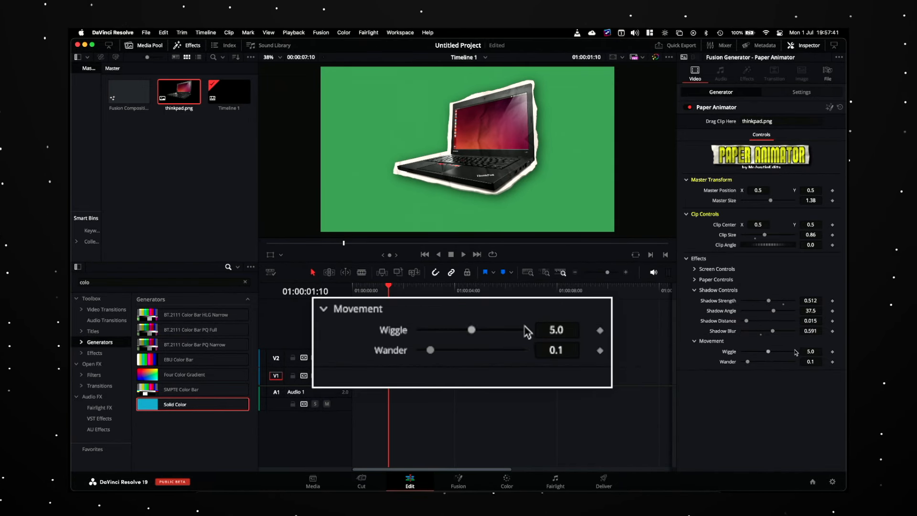
left_click_drag(770, 355, 775, 354)
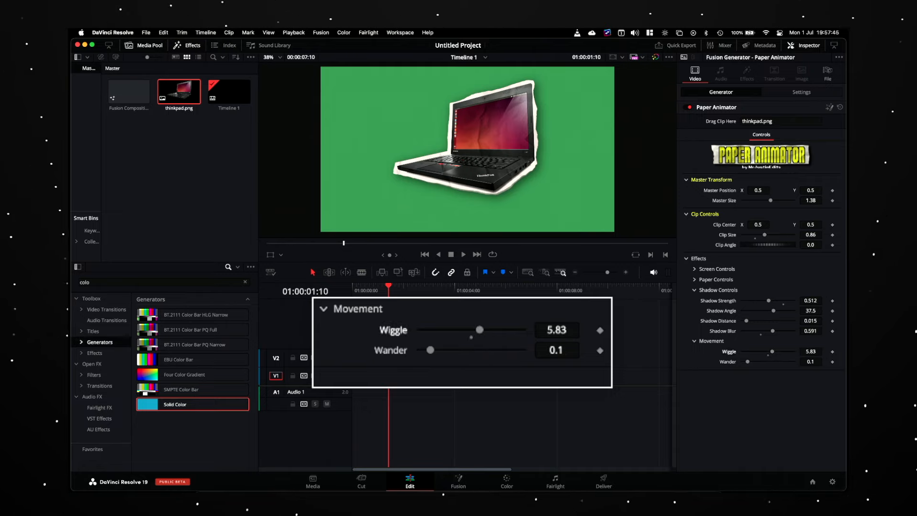
left_click(362, 290)
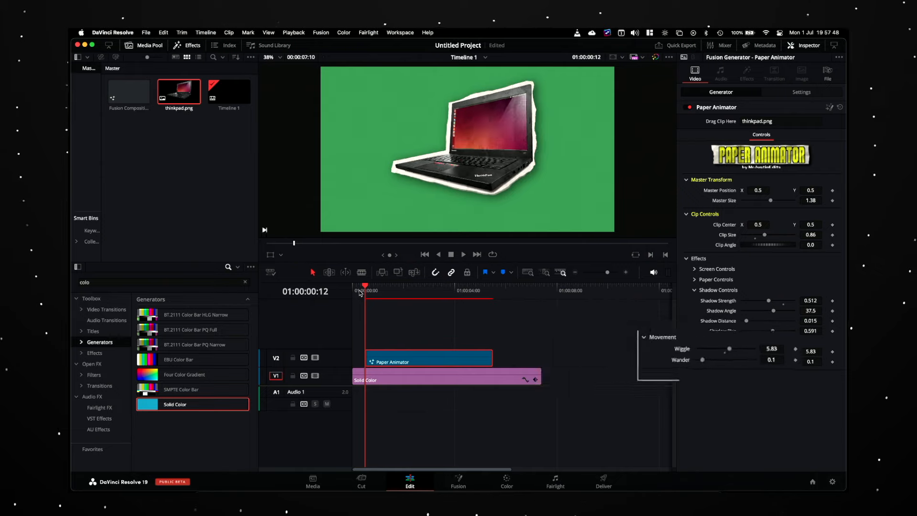
left_click_drag(365, 290, 360, 292)
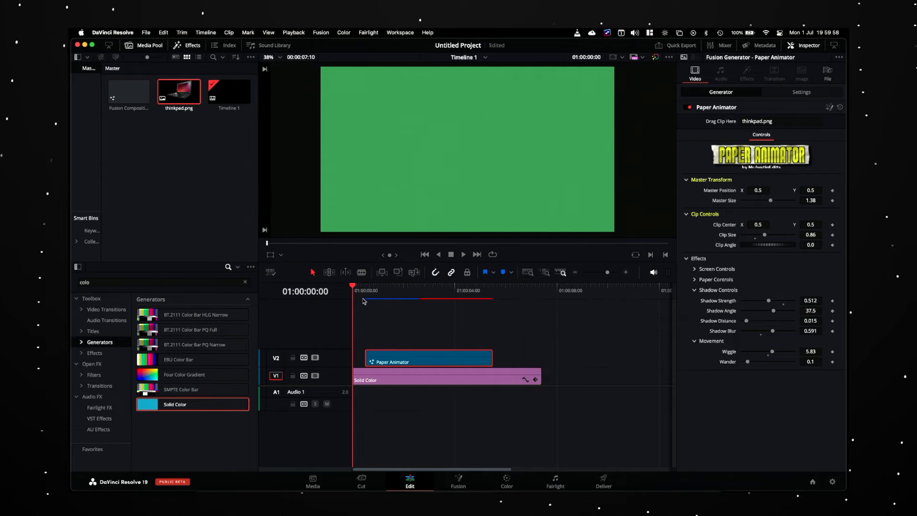
left_click(361, 296)
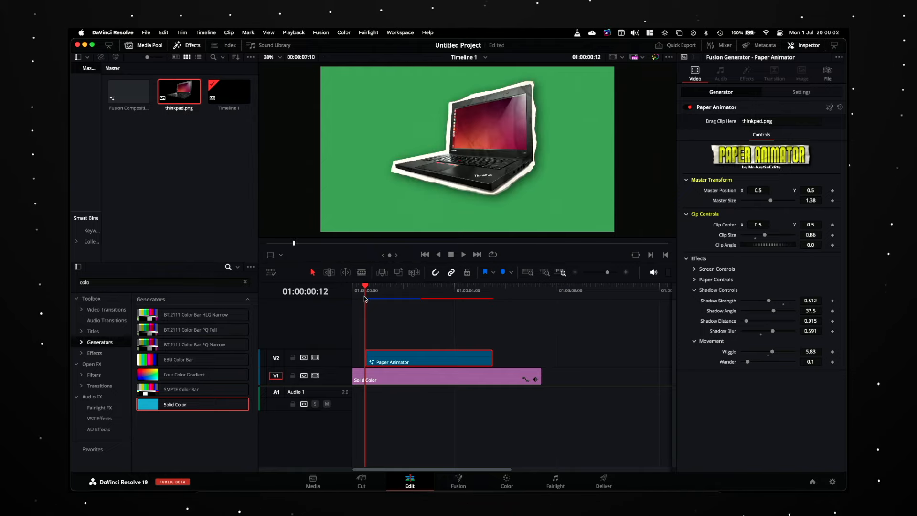
key("space")
key("space")
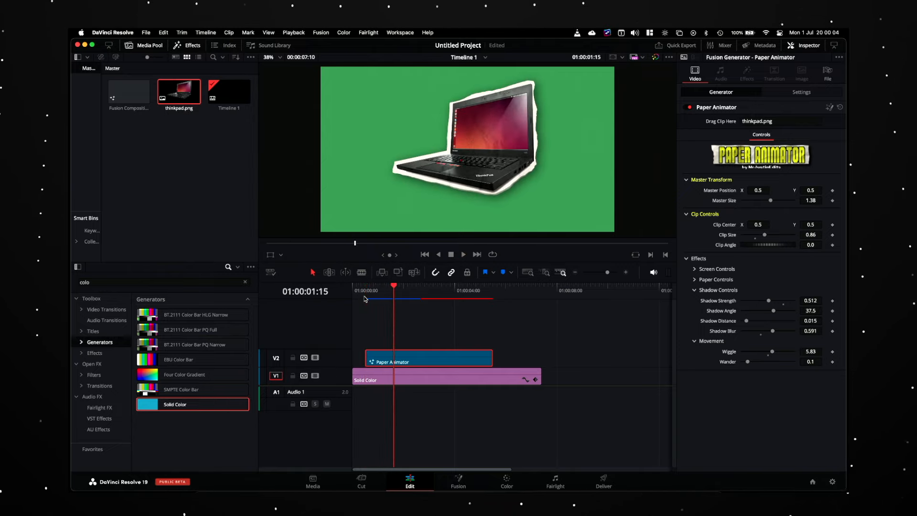